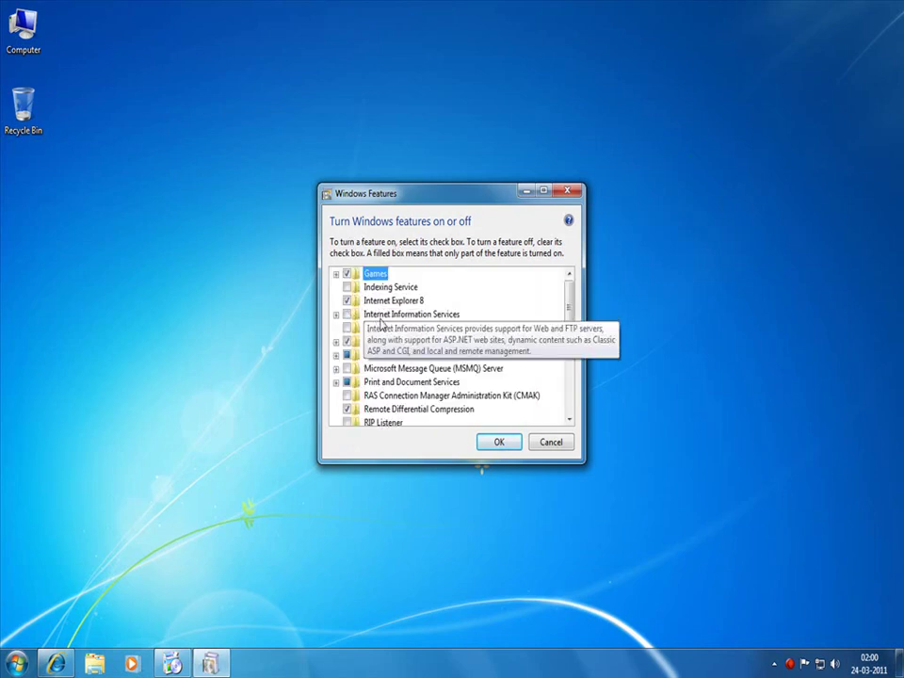
- Turn on Internet Information Services and enable both FTP Extensibility and FTP Service under its FTP Server feature
left_click(347, 315)
left_click(336, 314)
left_click(347, 328)
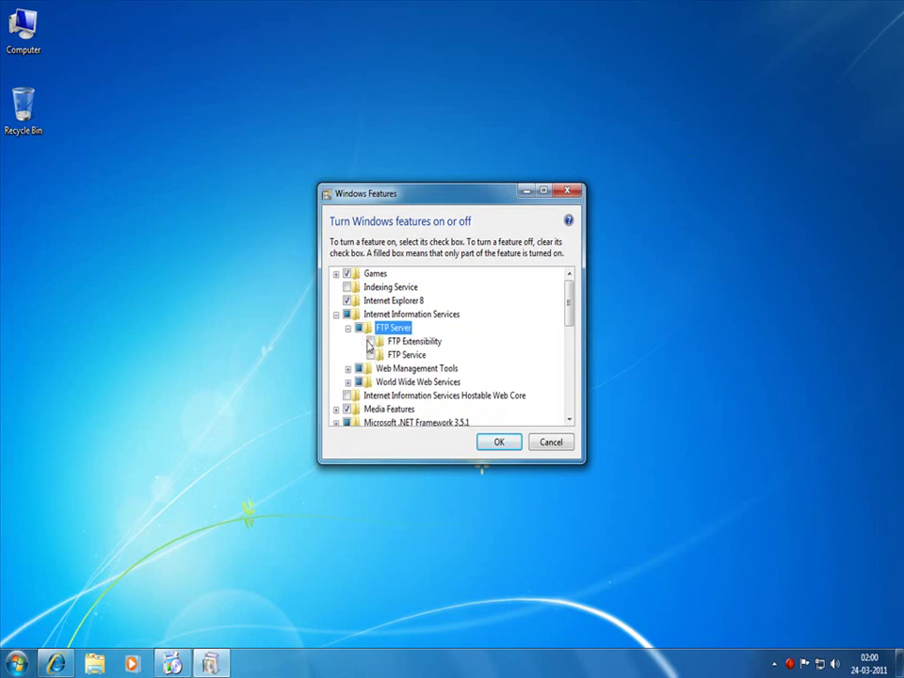
left_click(370, 340)
left_click(369, 355)
- Enable all Web Management Tools, including every IIS 6 Management Compatibility component, IIS Management Scripts and Tools, and IIS Management Service
left_click(347, 369)
left_click(367, 341)
left_click(359, 341)
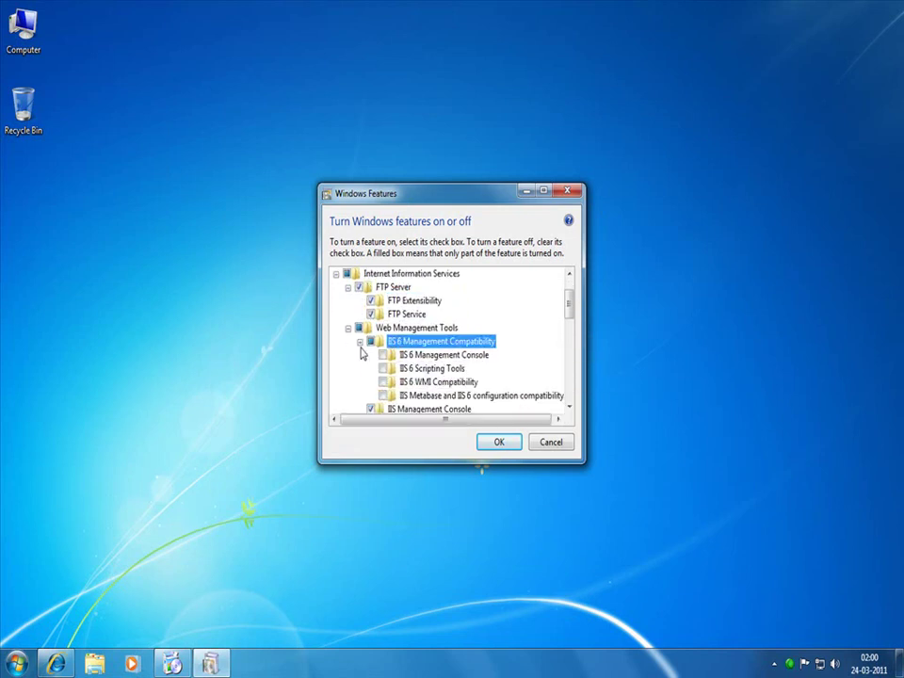
left_click(382, 368)
left_click(382, 355)
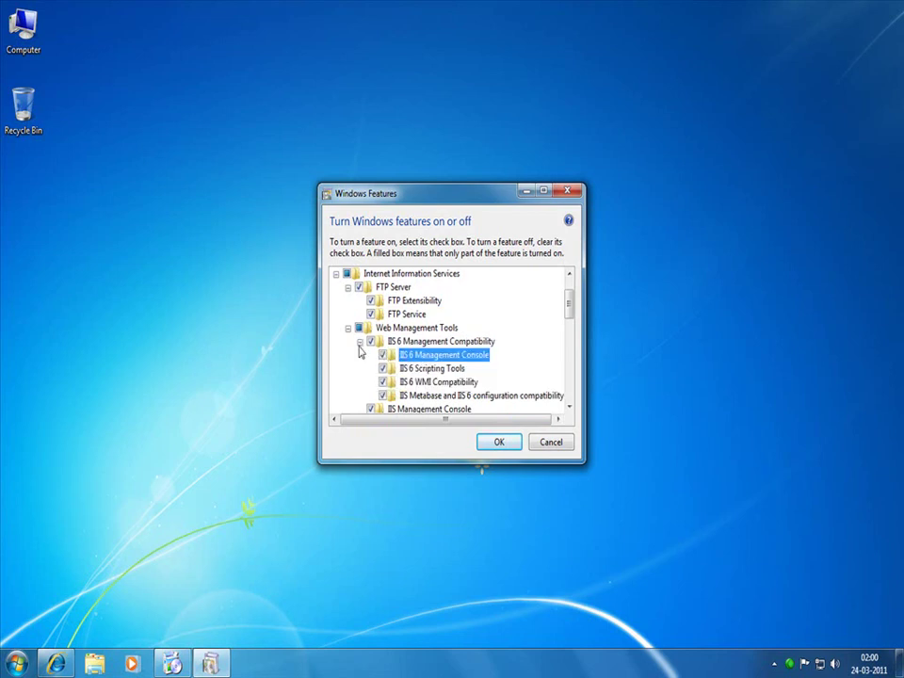
left_click(359, 341)
left_click(370, 381)
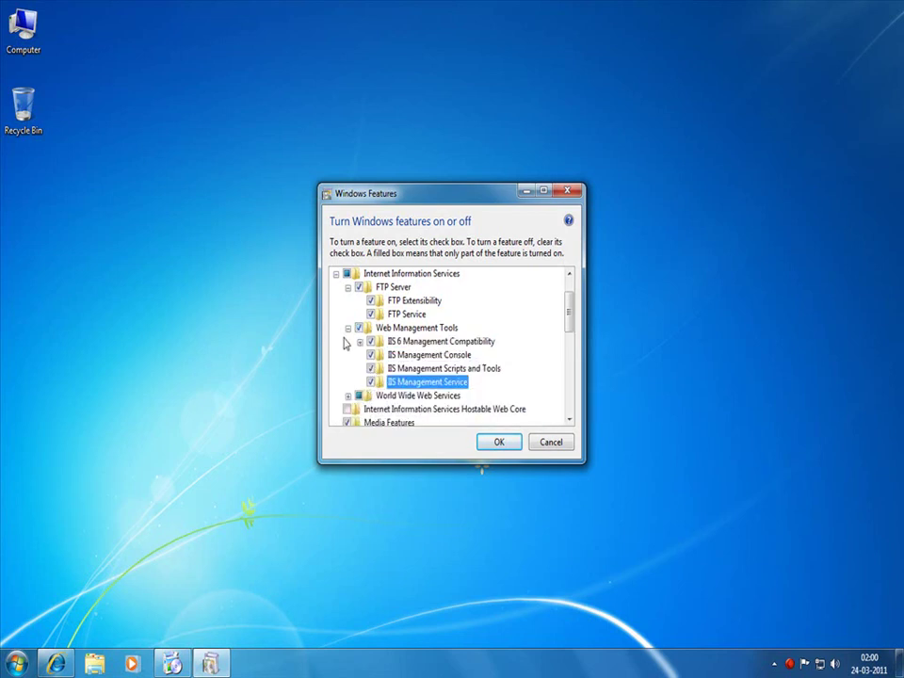
left_click(348, 328)
left_click(348, 287)
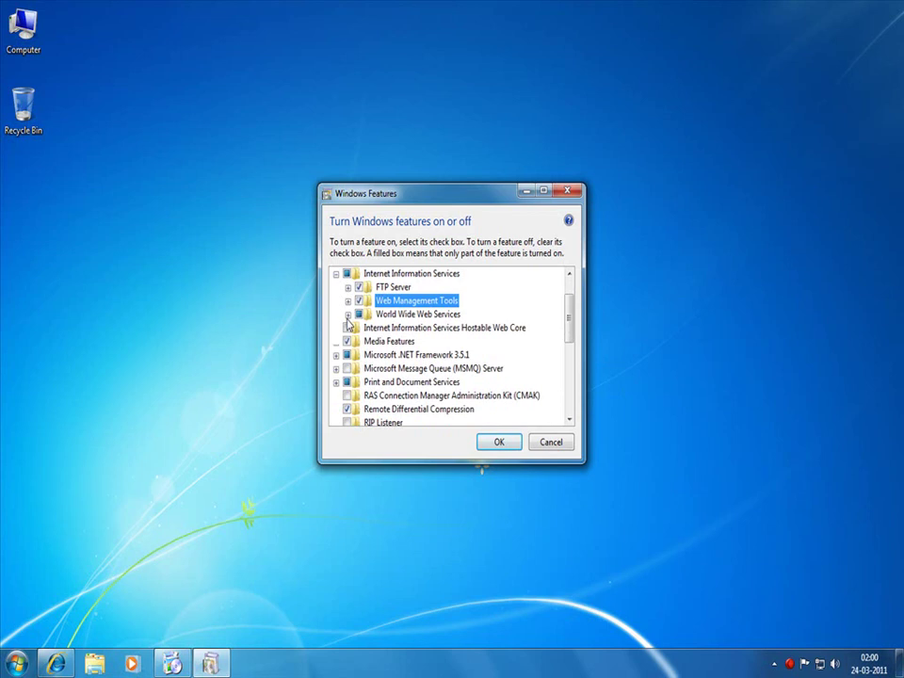
- Enable all Application Development Features under World Wide Web Services: .NET Extensibility, ASP, ASP.NET, CGI, ISAPI Extensions, ISAPI Filters and Server-Side Includes
left_click(347, 314)
left_click(359, 328)
left_click(382, 328)
left_click(382, 341)
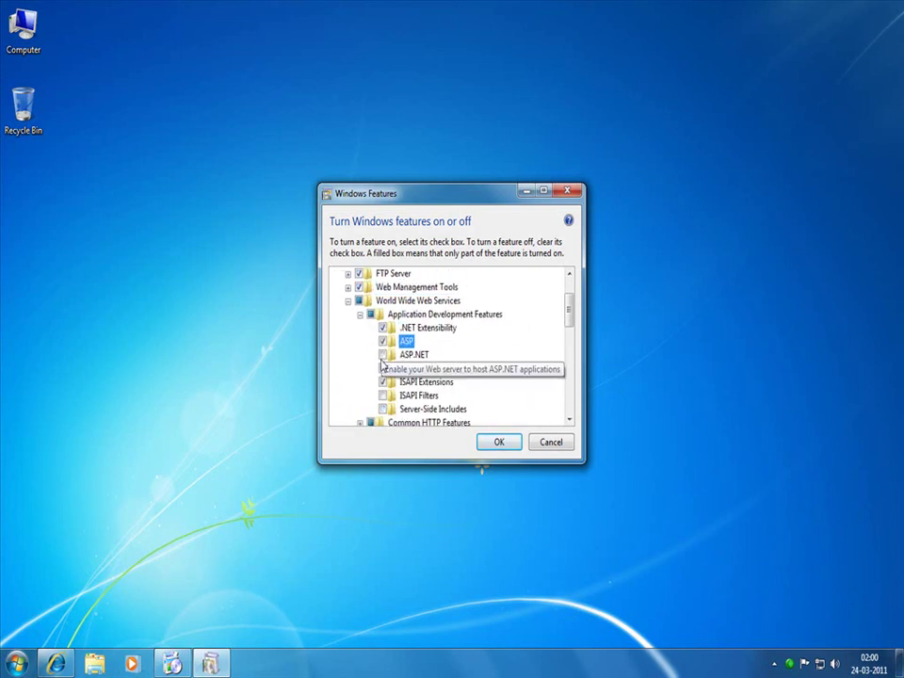
left_click(383, 368)
left_click(382, 395)
left_click(528, 359)
left_click(382, 381)
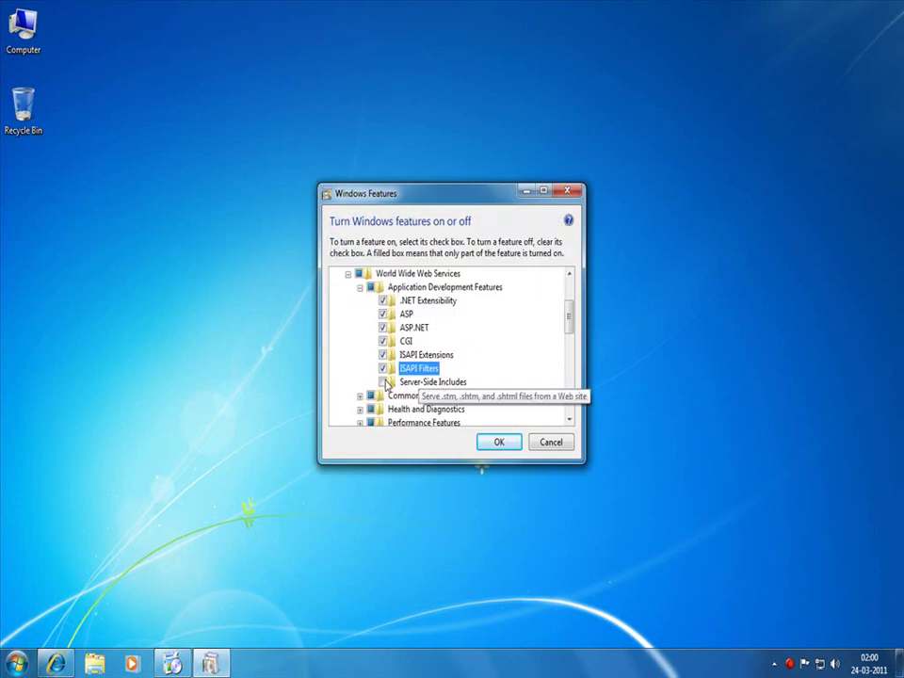
left_click(358, 287)
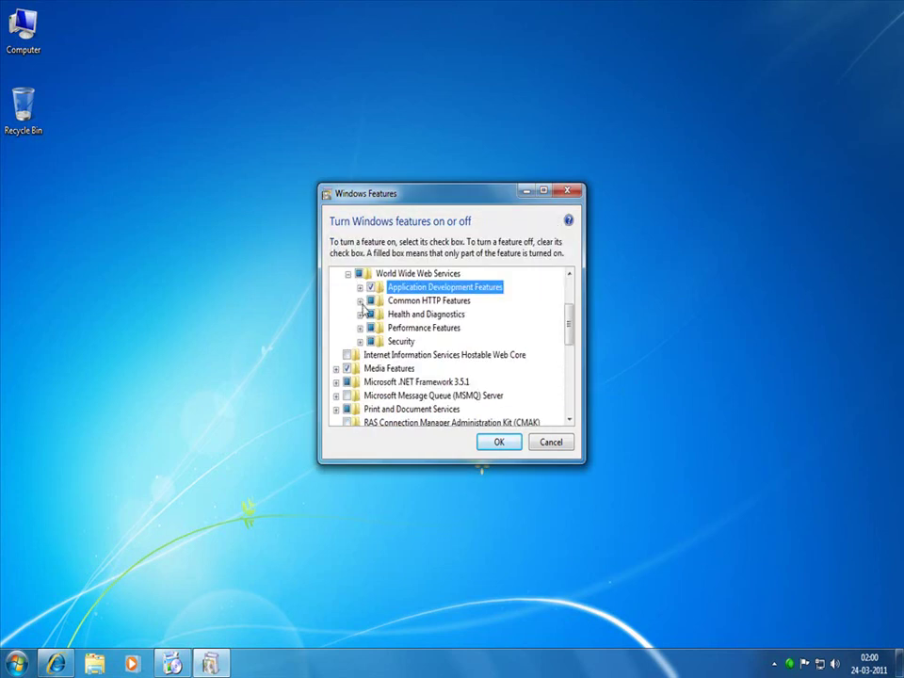
- Enable all the remaining components of Common HTTP Features under World Wide Web Services
left_click(358, 301)
left_click(382, 355)
left_click(382, 381)
left_click(359, 300)
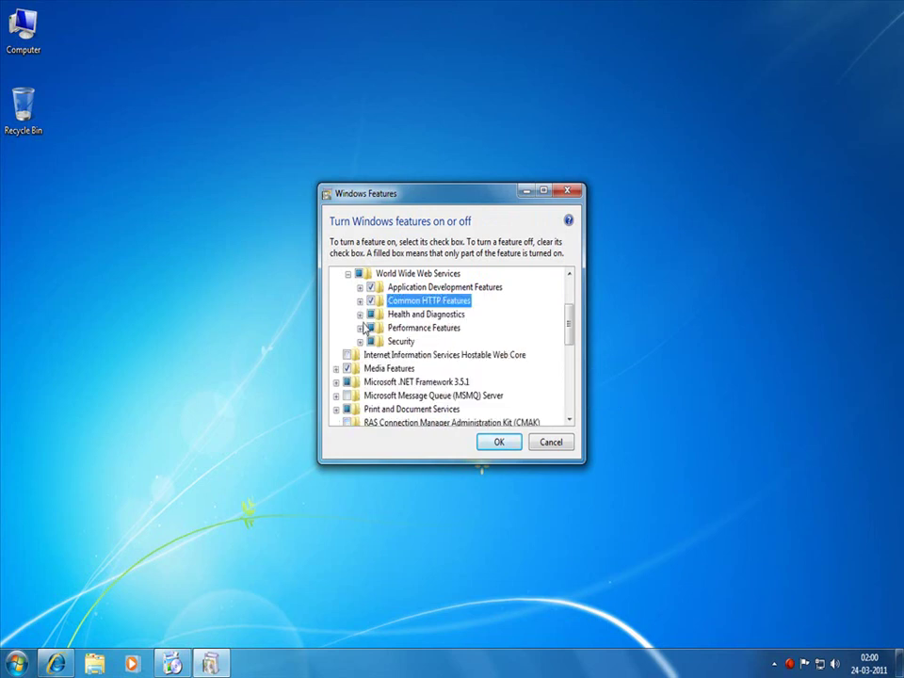
- Enable Custom Logging, Logging Tools, ODBC Logging and Tracing under Health and Diagnostics
left_click(359, 314)
left_click(382, 327)
left_click(382, 354)
left_click(382, 368)
left_click(382, 395)
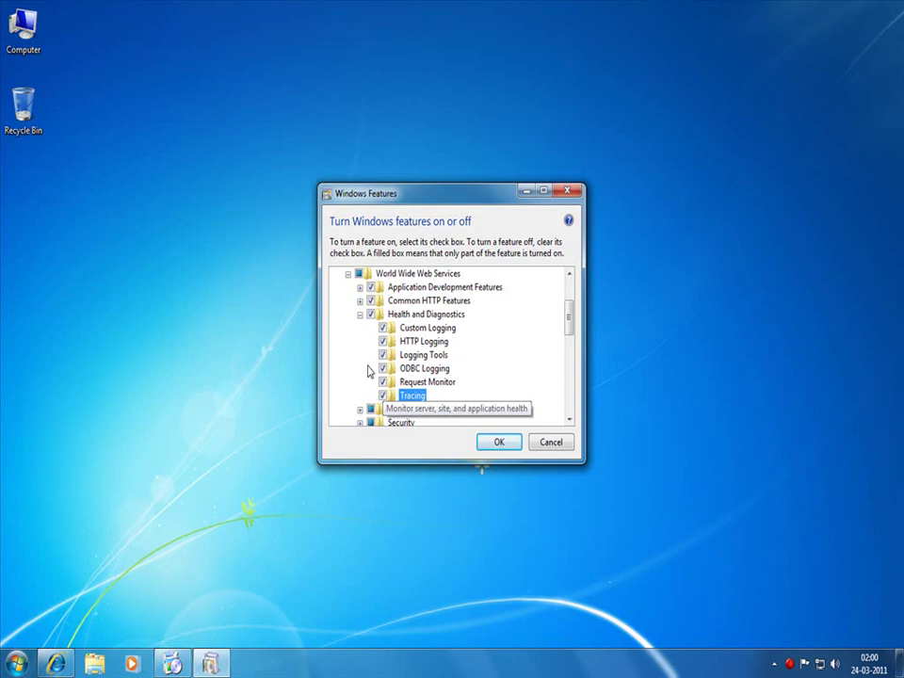
left_click(359, 315)
- Enable Dynamic Content Compression under Performance Features
left_click(359, 327)
left_click(382, 341)
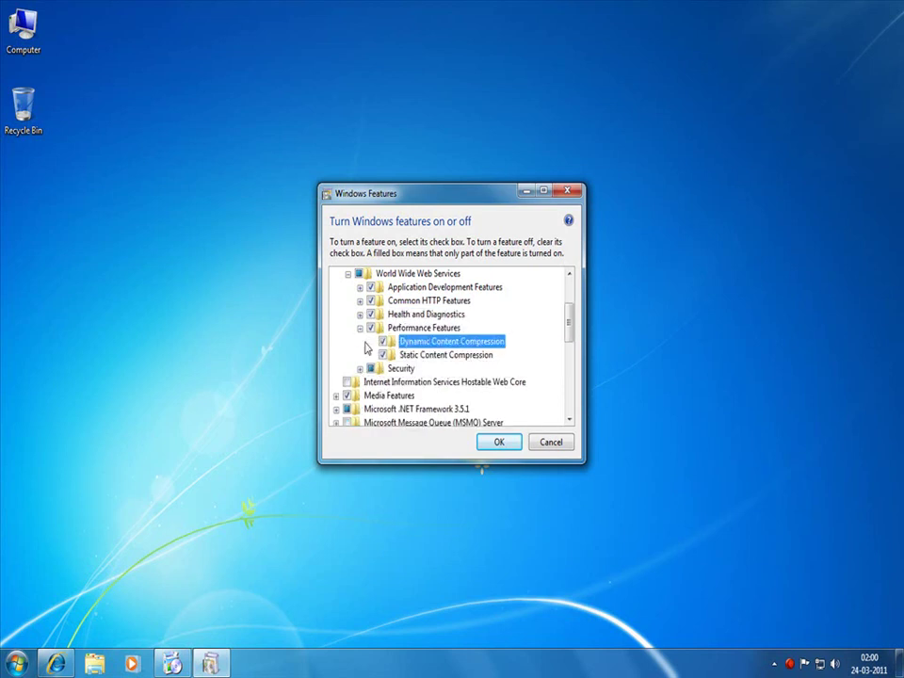
left_click(359, 327)
- Enable the remaining Security components: Basic, Client Certificate Mapping, Digest, IIS Client Certificate Mapping and Windows Authentication, IP Security, and URL Authorization, keeping Request Filtering on
left_click(358, 341)
left_click(382, 313)
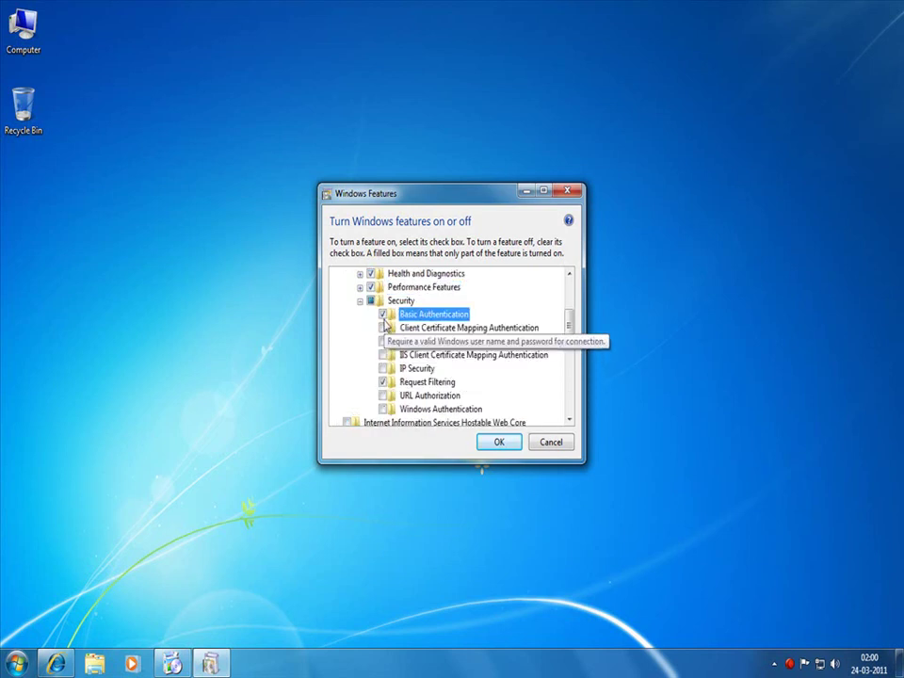
left_click(382, 328)
left_click(382, 341)
left_click(382, 355)
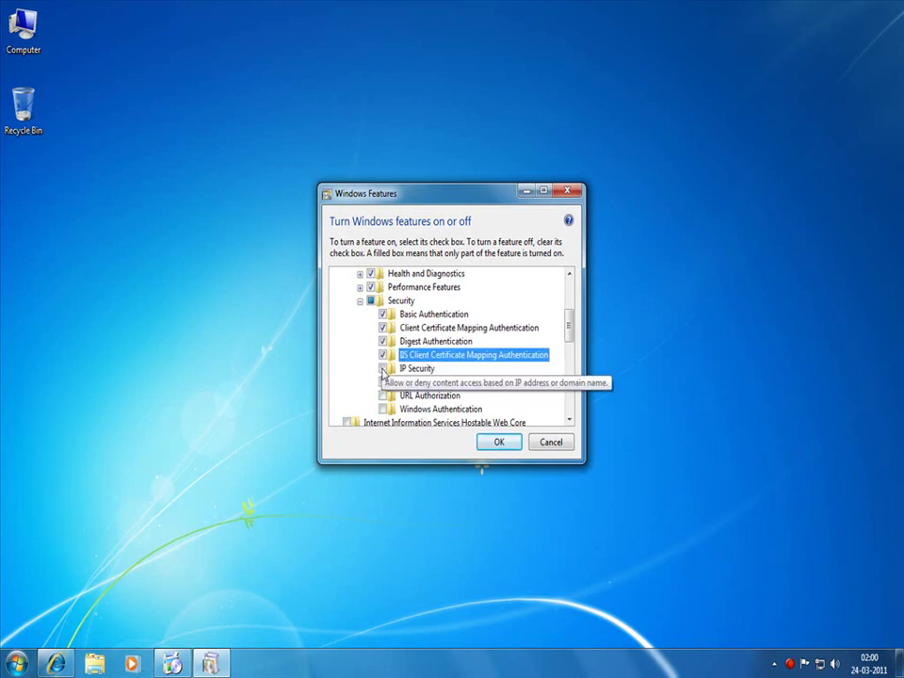
left_click(382, 368)
left_click(382, 381)
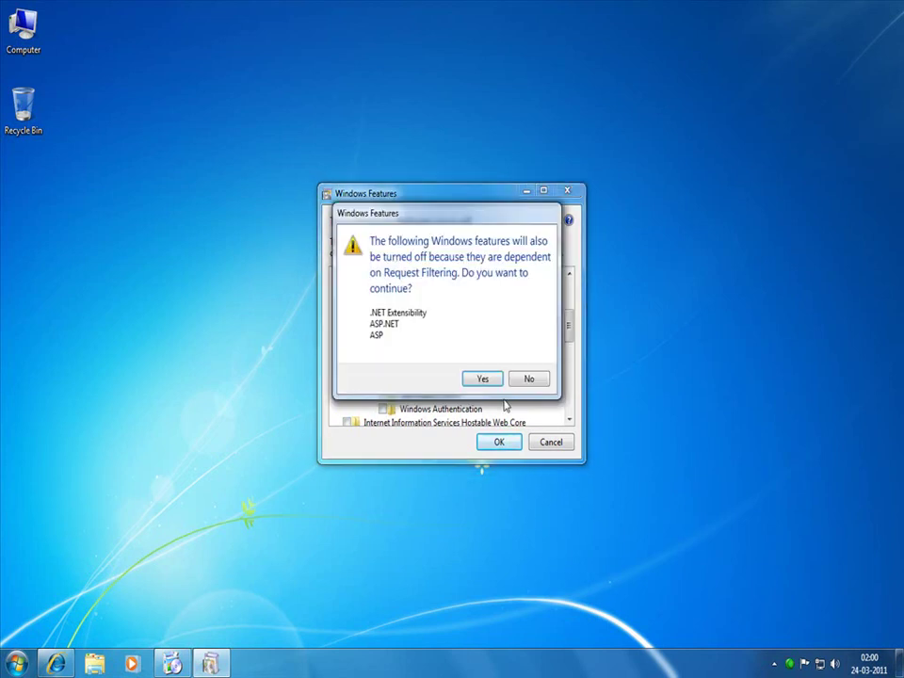
left_click(526, 379)
left_click(382, 396)
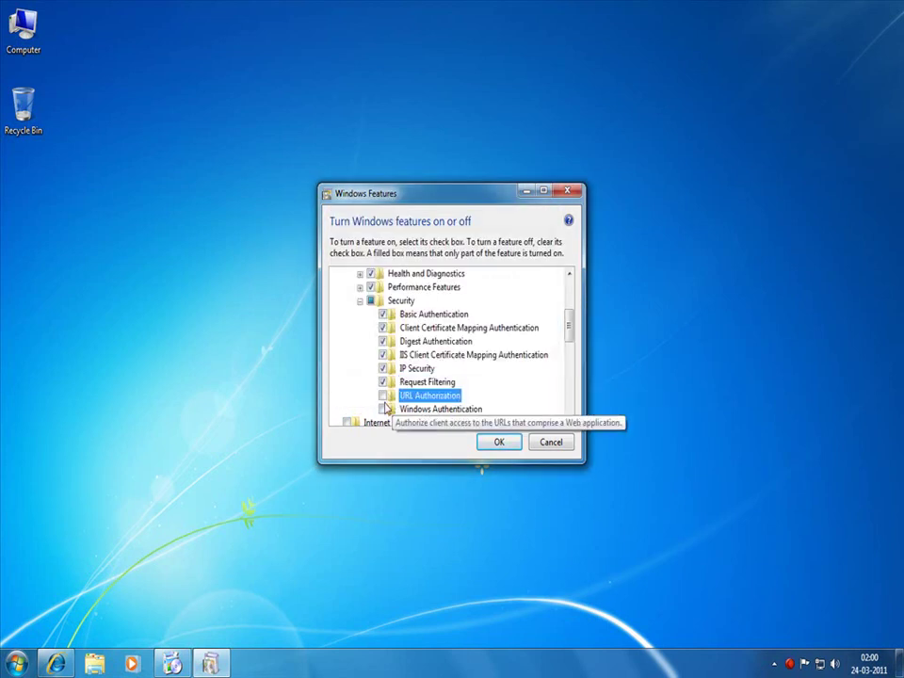
left_click(382, 408)
left_click(359, 301)
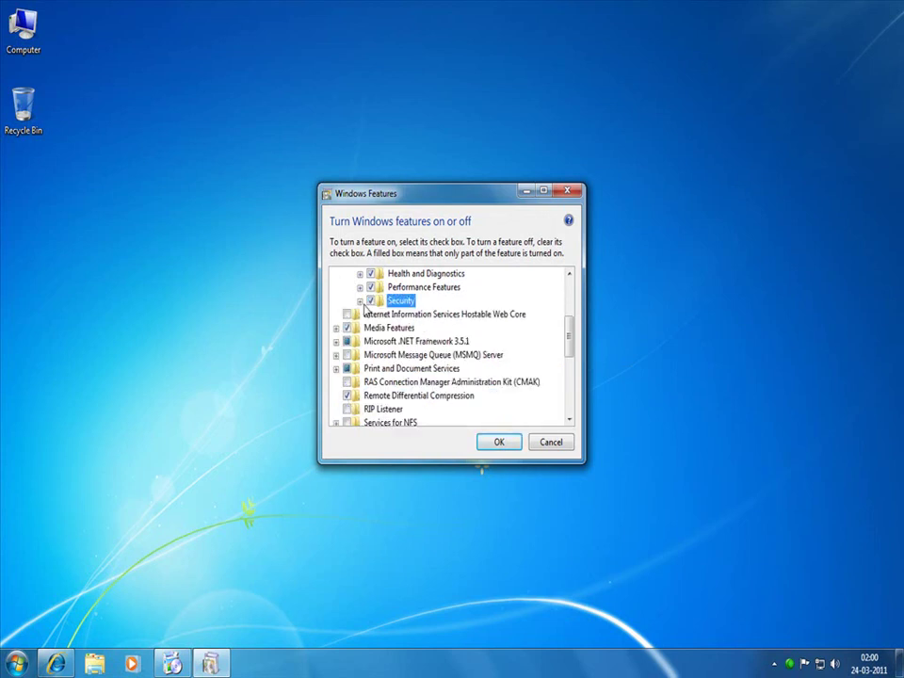
- Collapse the Internet Information Services feature tree and apply the selected Windows feature changes
scroll(361, 316, "up", 2)
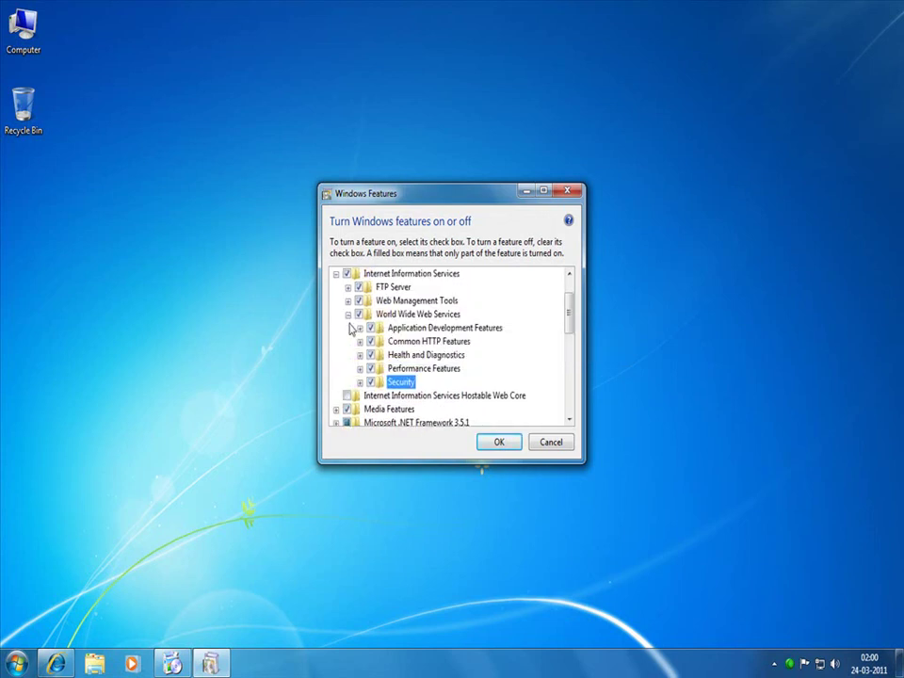
left_click(347, 314)
scroll(336, 325, "up", 1)
left_click(335, 301)
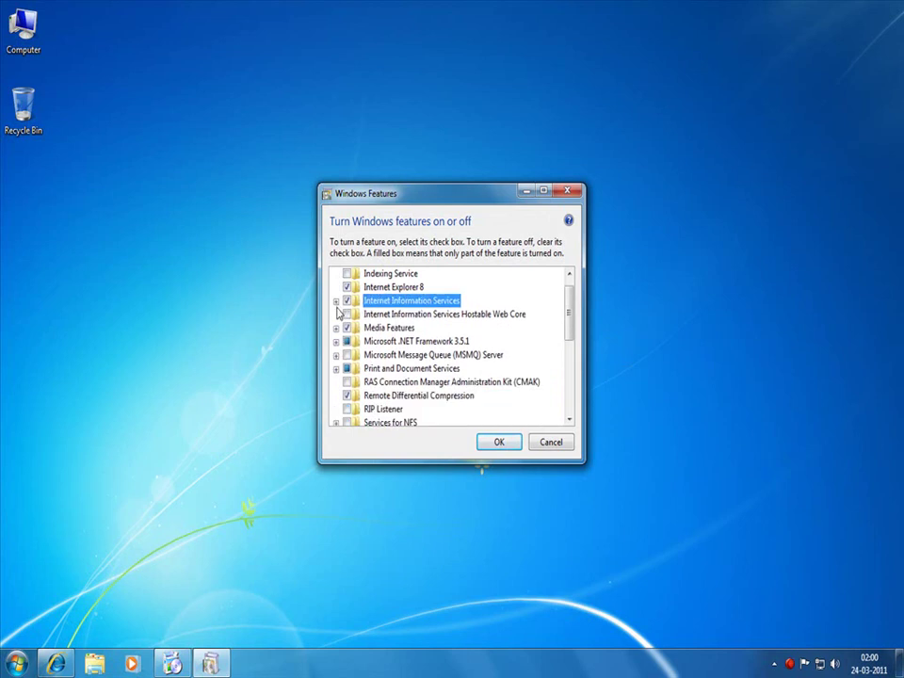
left_click(499, 442)
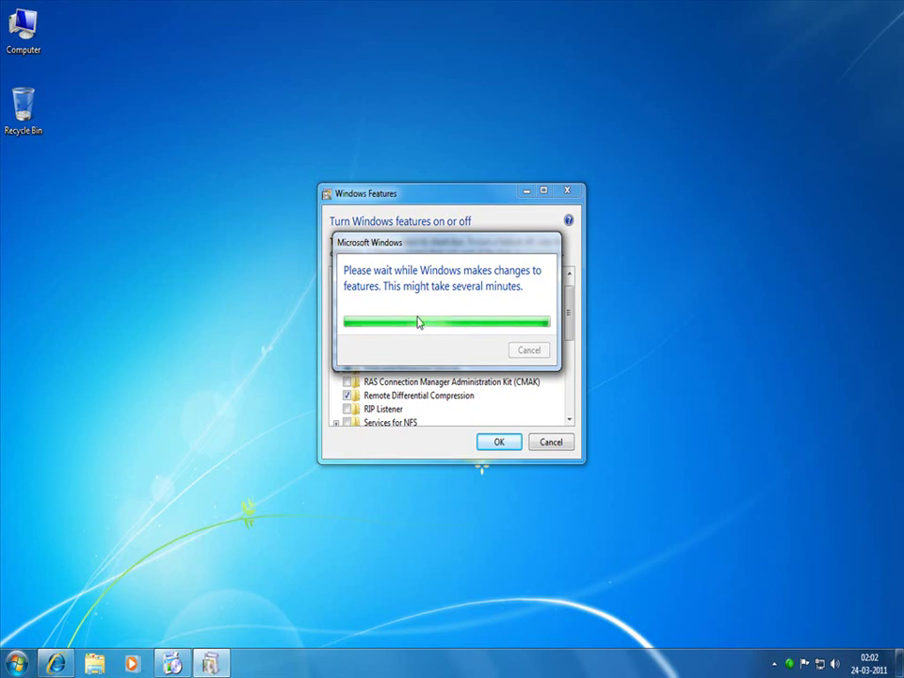
right_click(211, 251)
left_click(242, 288)
right_click(222, 258)
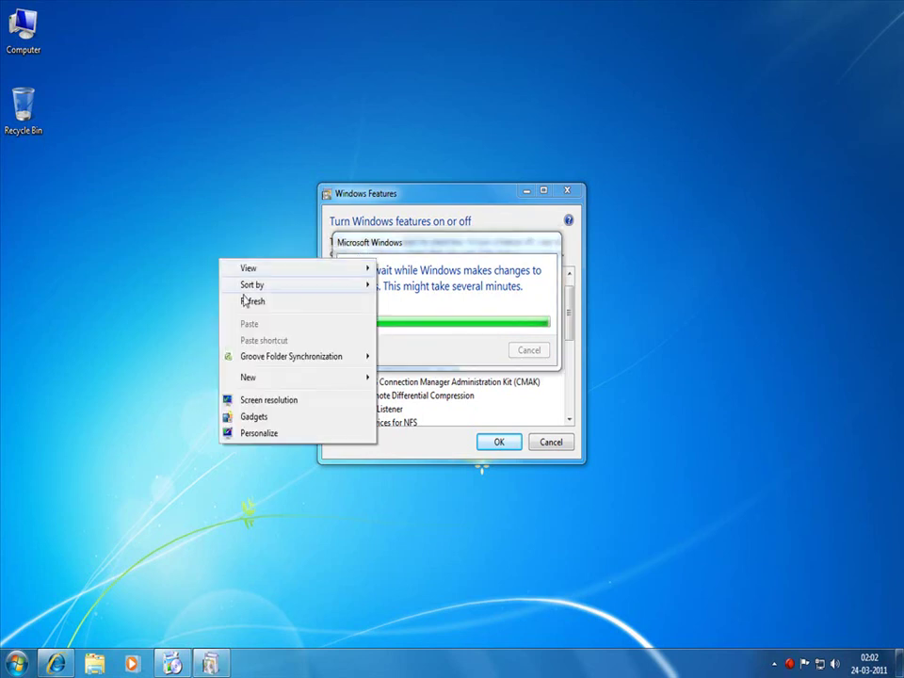
left_click(243, 298)
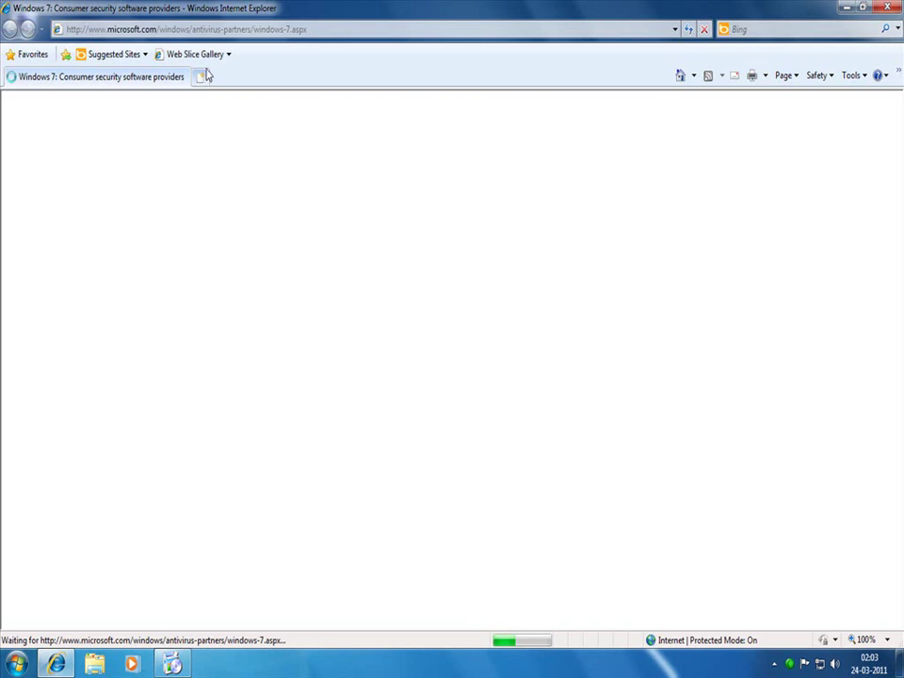
left_click(209, 76)
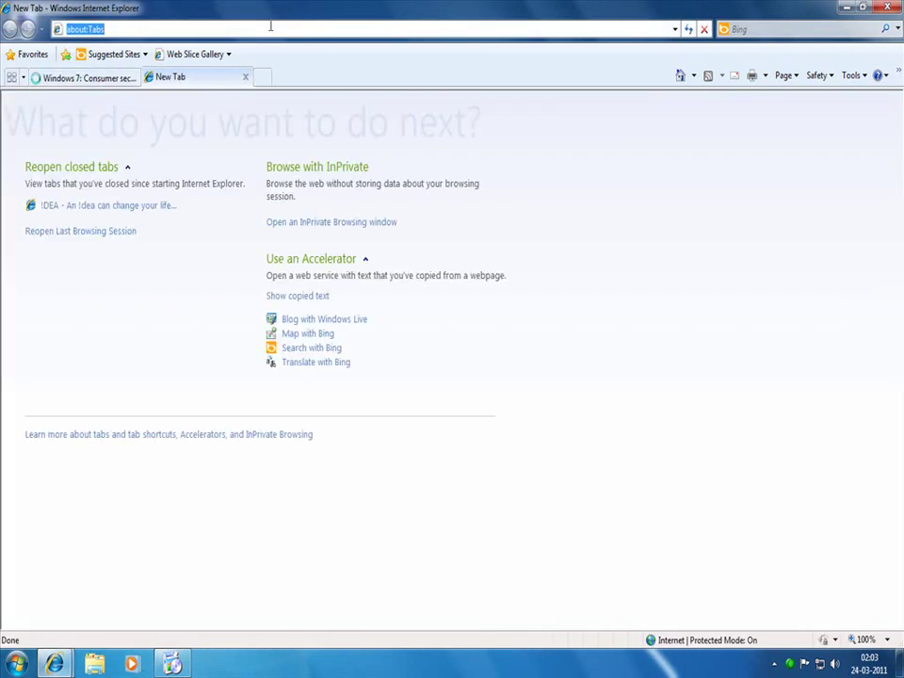
type("http://l")
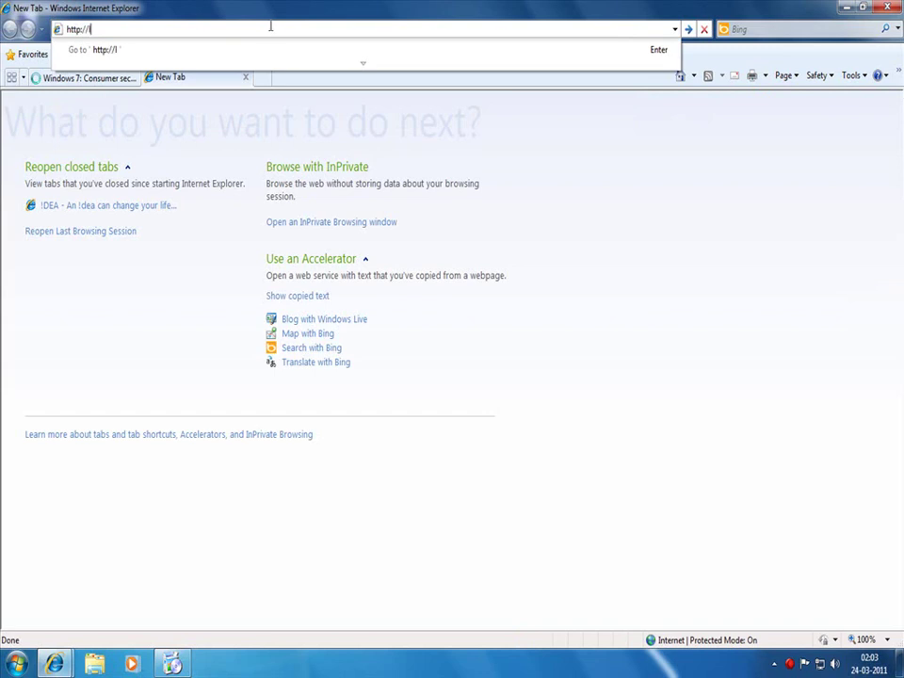
type("ocalhost")
key("Return")
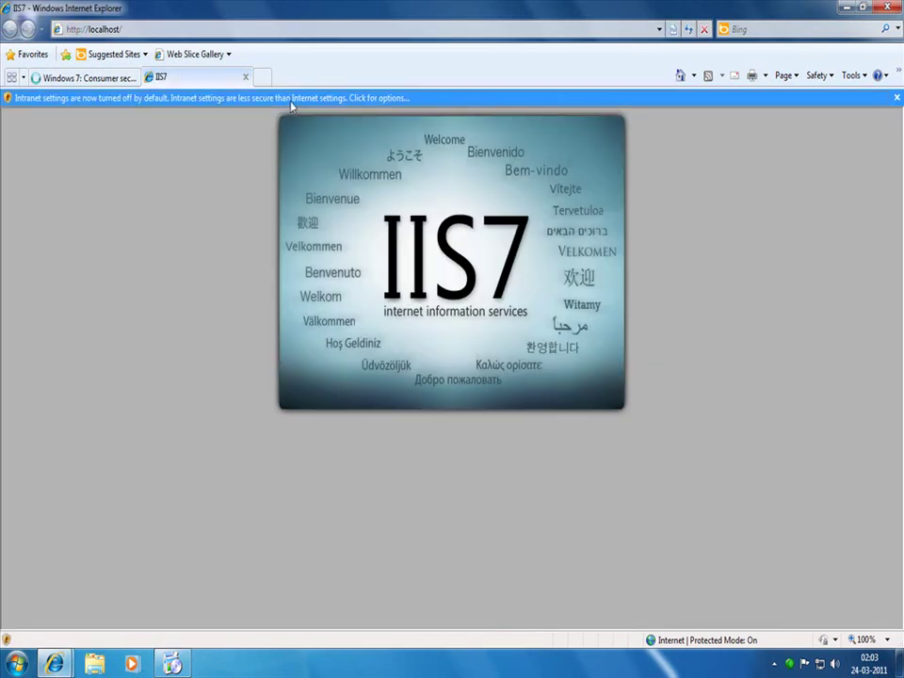
- Enable the browser's intranet settings for the localhost page and confirm the change
left_click(292, 98)
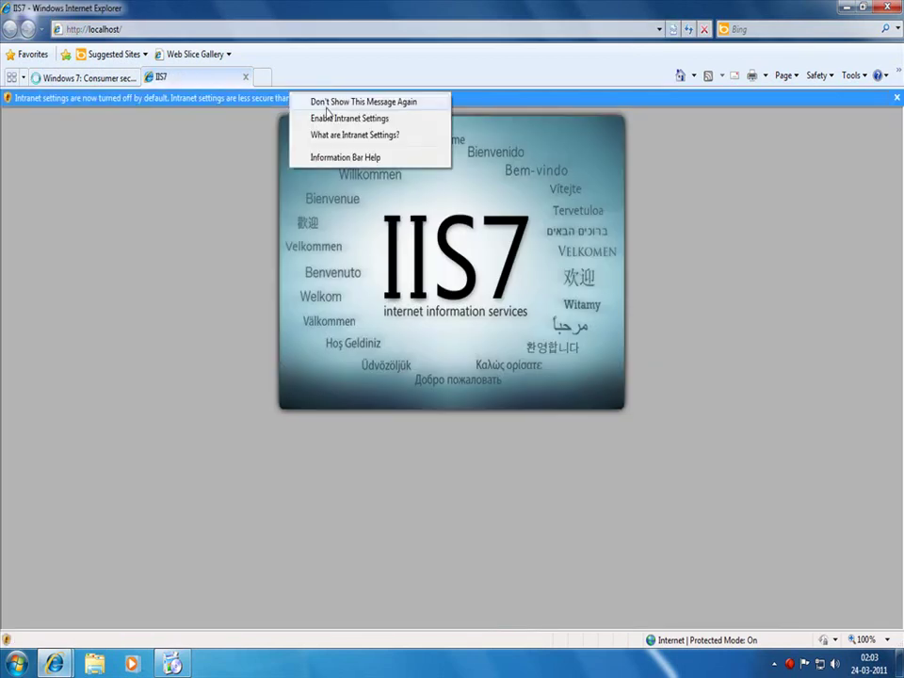
left_click(325, 117)
left_click(434, 366)
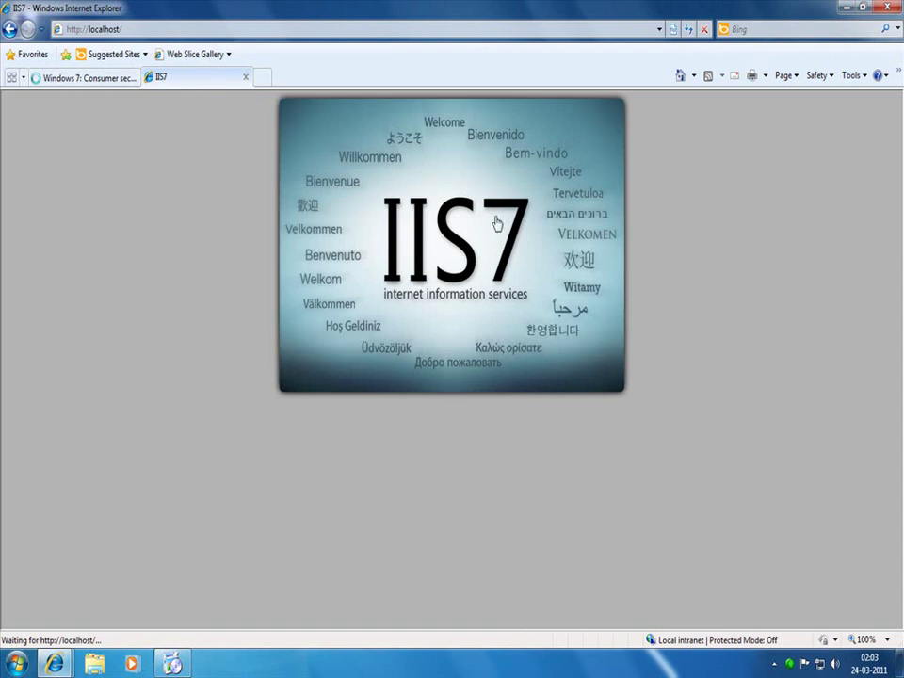
- Close the IIS7 localhost page and the browser window
left_click(246, 78)
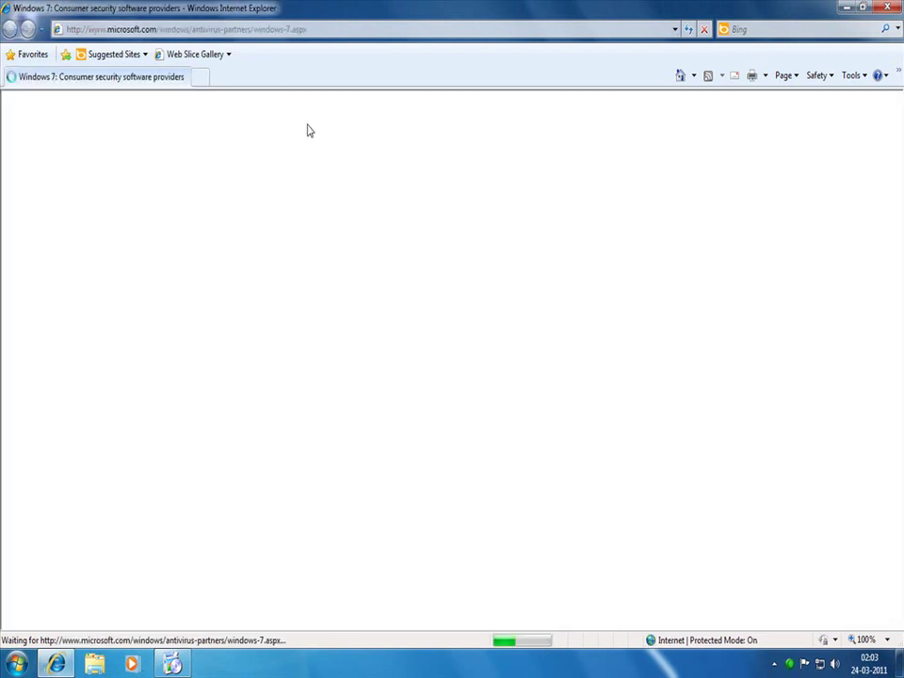
left_click(896, 7)
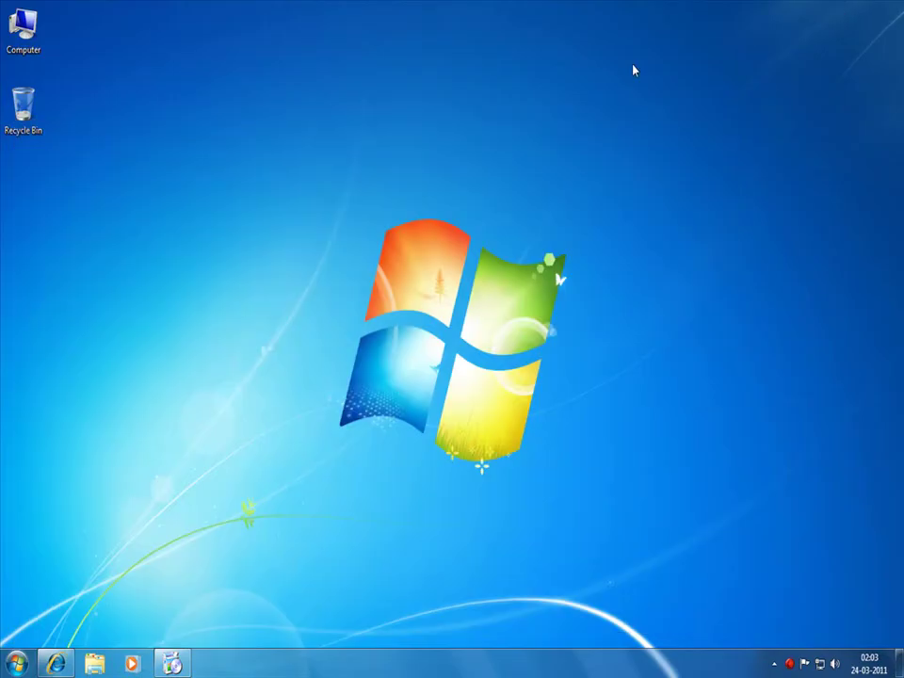